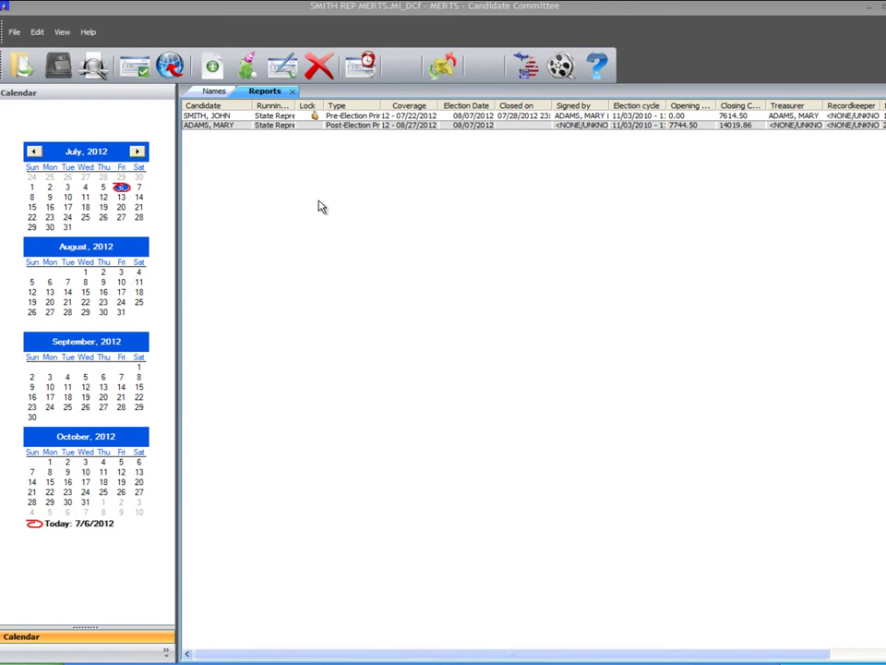
Step: Start a new loan transaction for the Post-Election report with the candidate as the lender
click(296, 128)
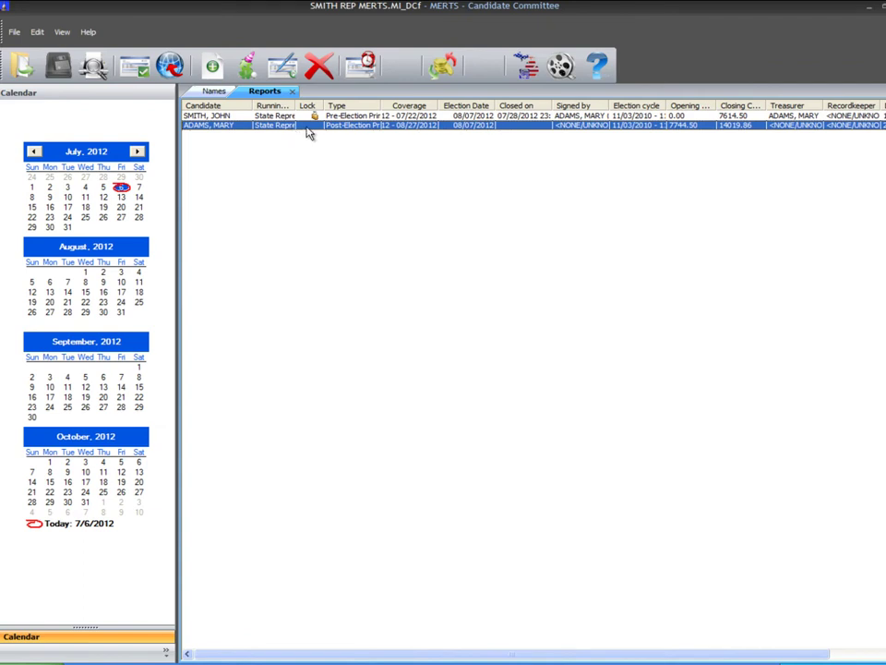
click(436, 74)
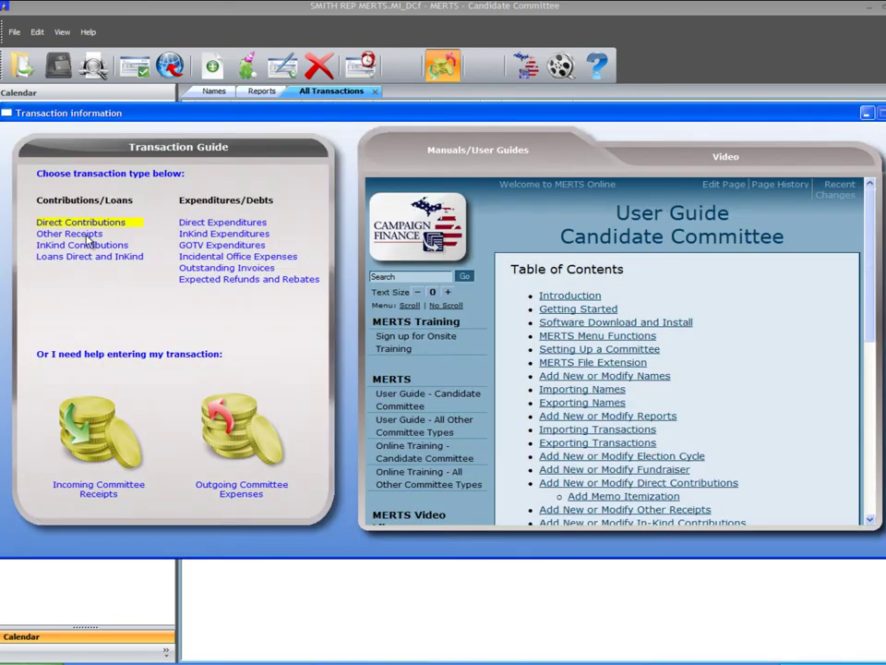
click(113, 259)
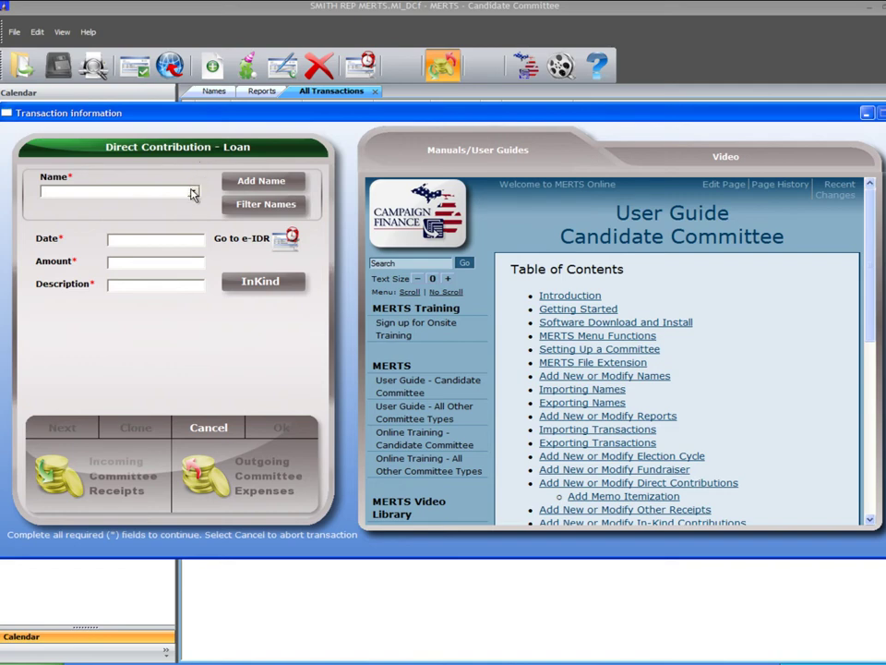
click(193, 192)
text(smi)
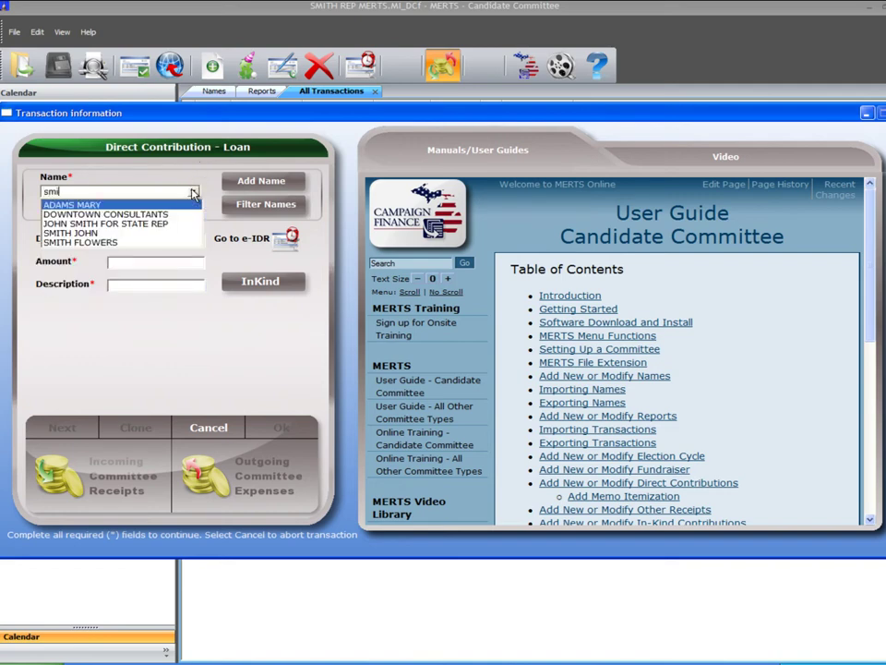
key(Down)
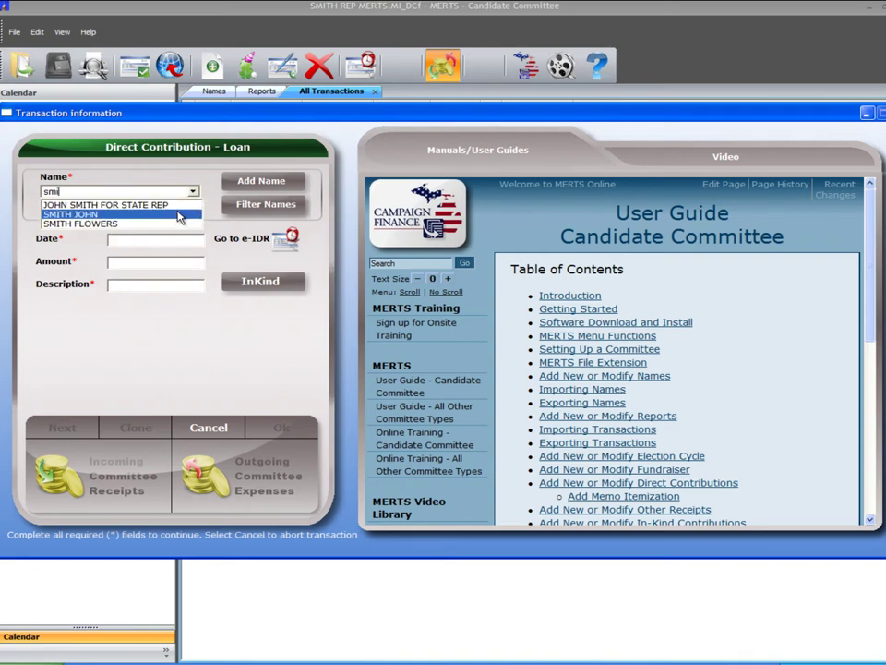
key(Return)
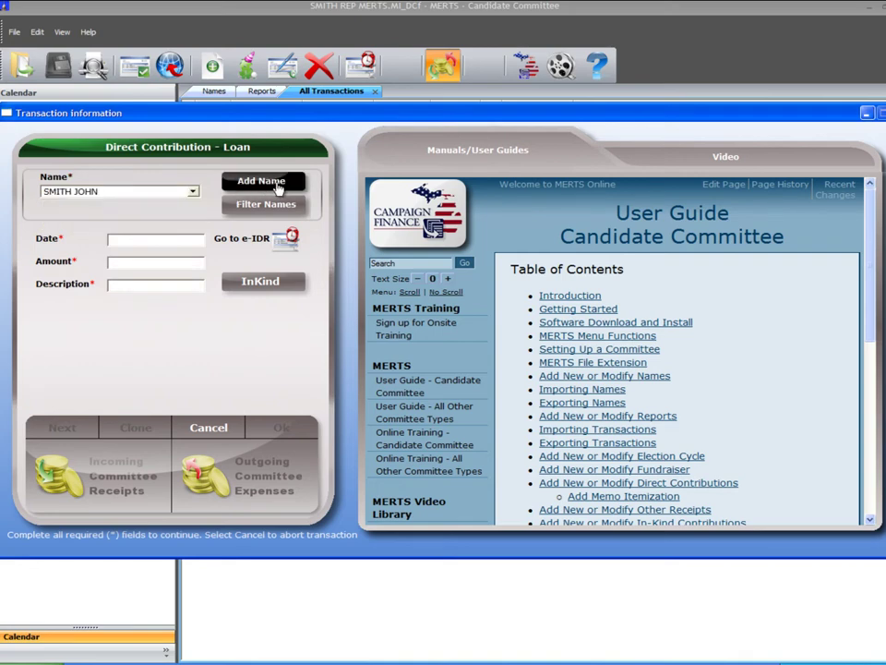
Step: Set the loan's date to 07/23/2012, amount to $1,000.00 and description to LOAN FROM CANDIDATE
click(135, 241)
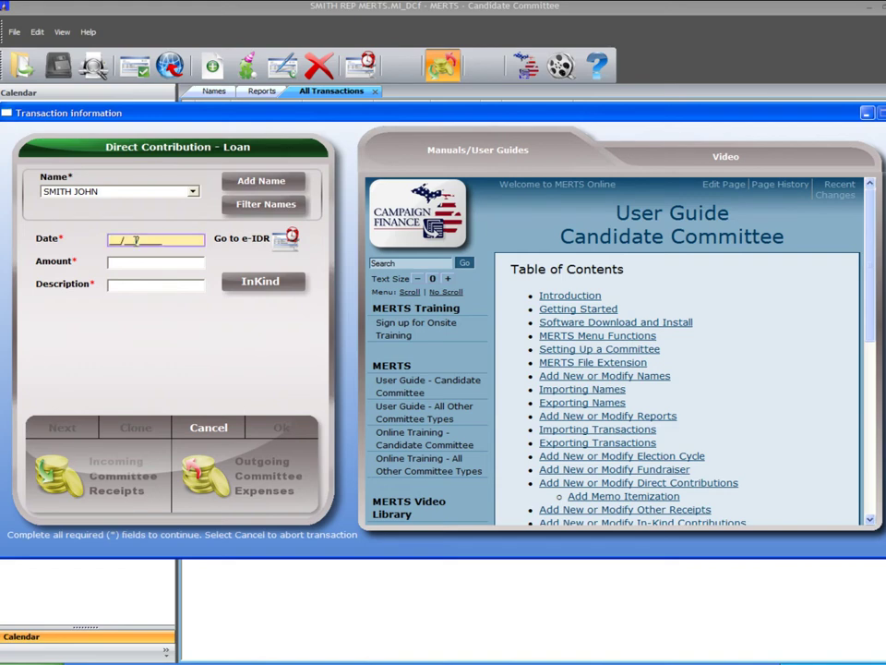
click(135, 241)
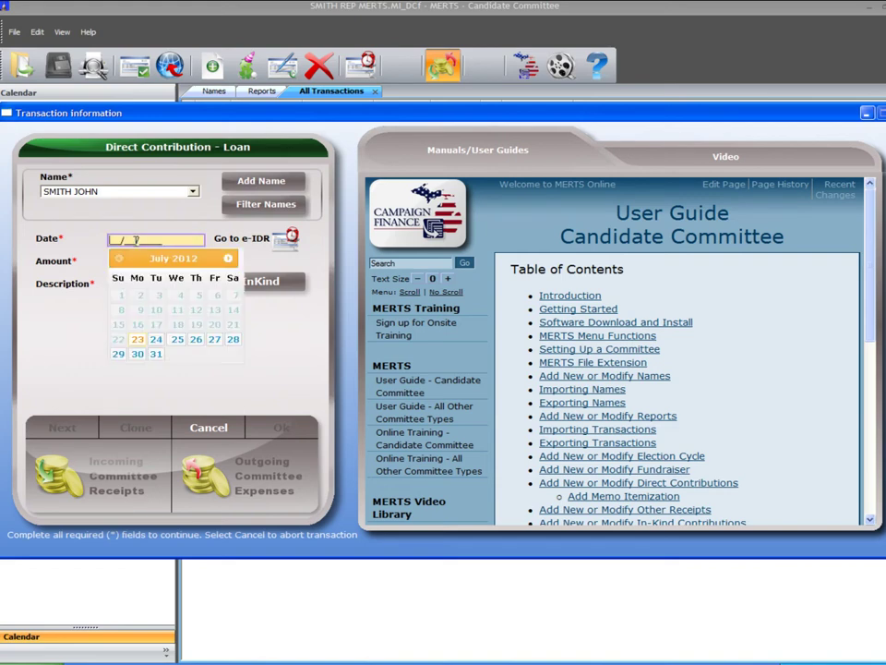
text(07/23/12)
key(Tab)
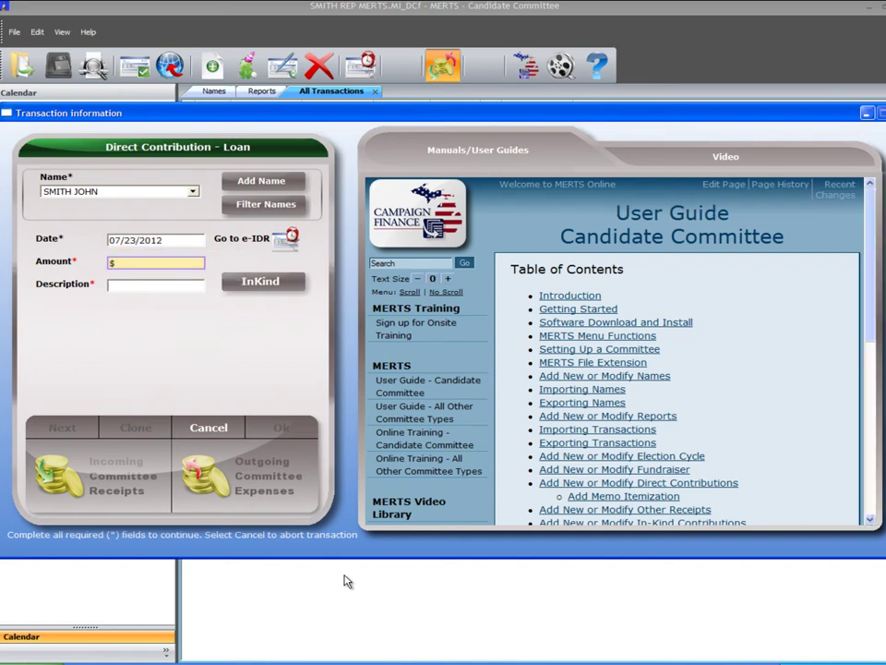
text(1,000)
click(169, 289)
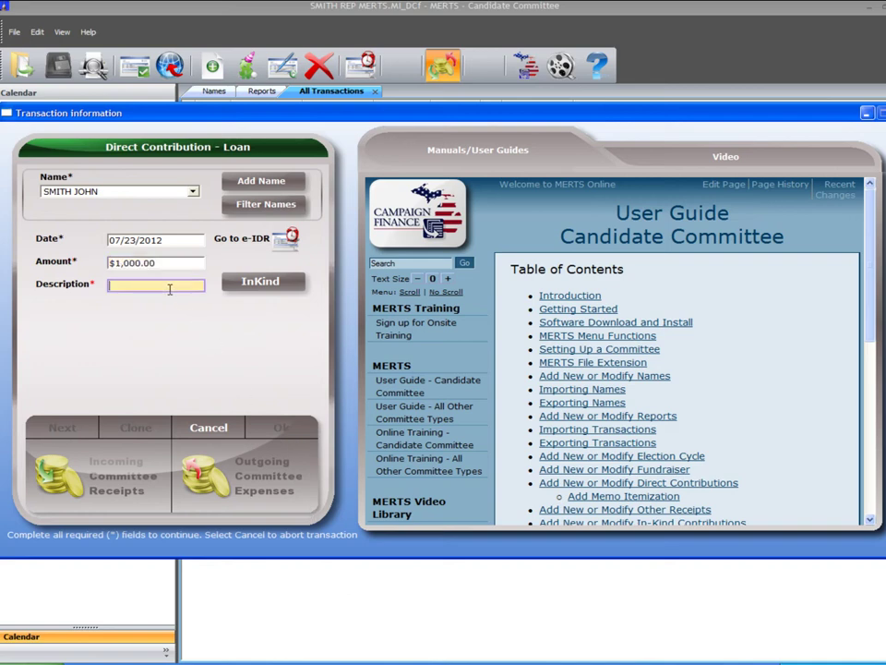
text(L)
text(OAN FROM CANDIDAT)
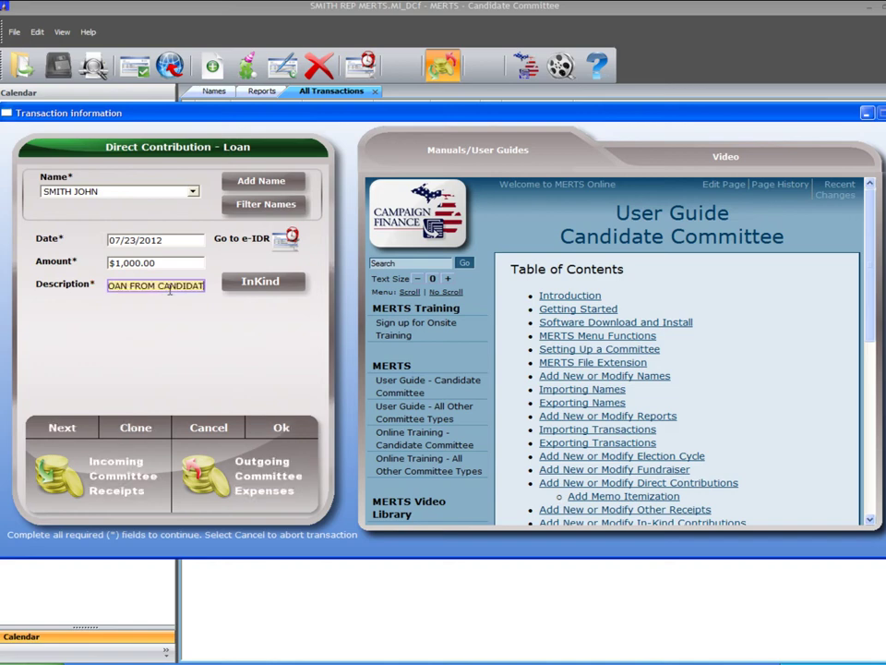
text(E)
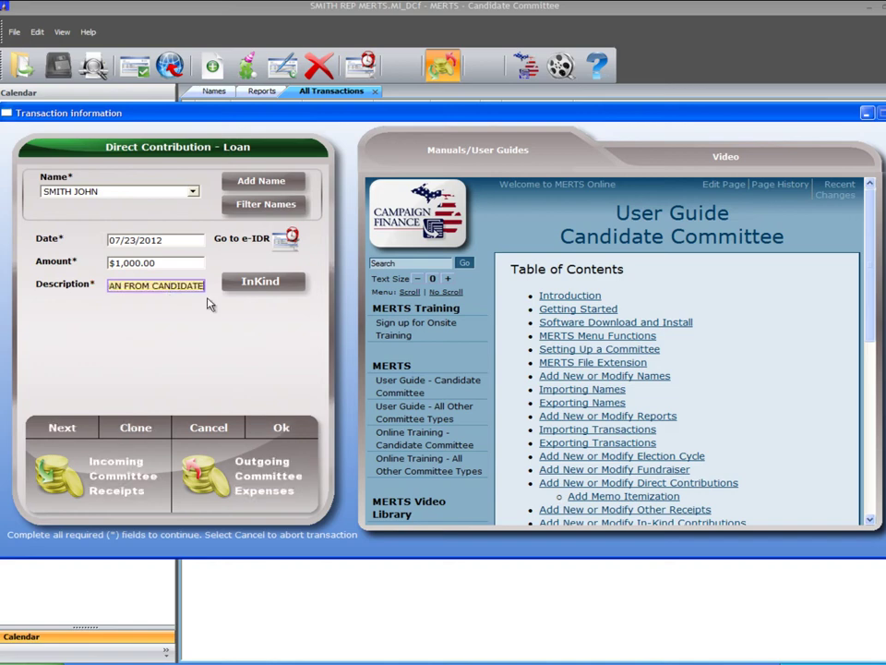
Step: Examine the loan's in-kind fields, return it to a direct loan, and review the incoming and outgoing transaction types
click(262, 286)
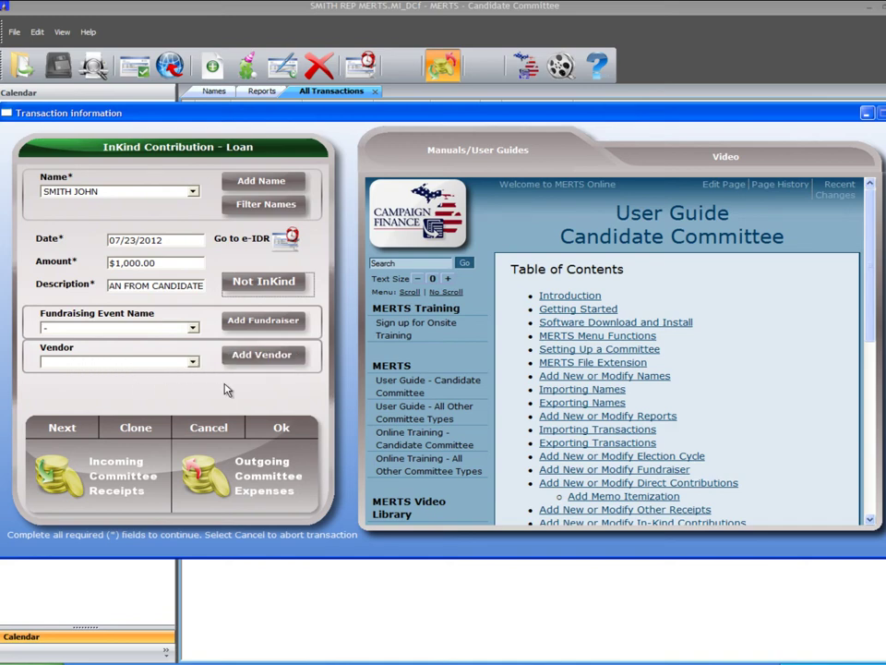
click(239, 285)
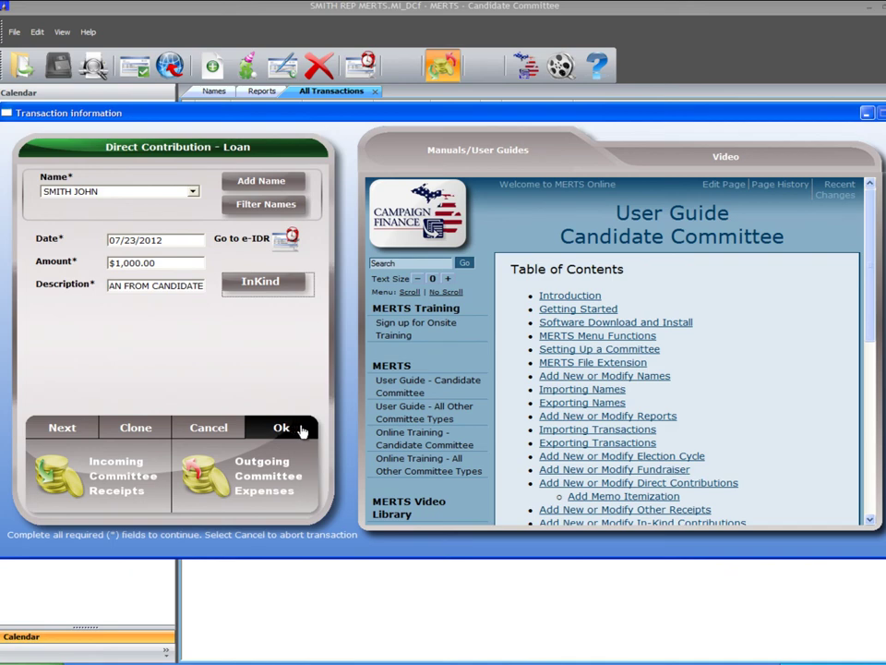
click(136, 487)
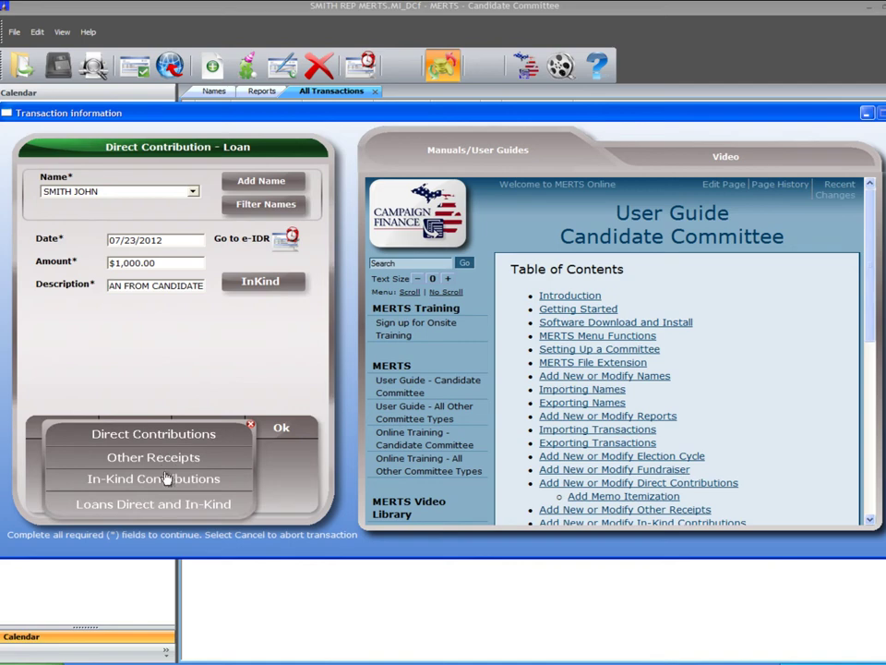
click(250, 426)
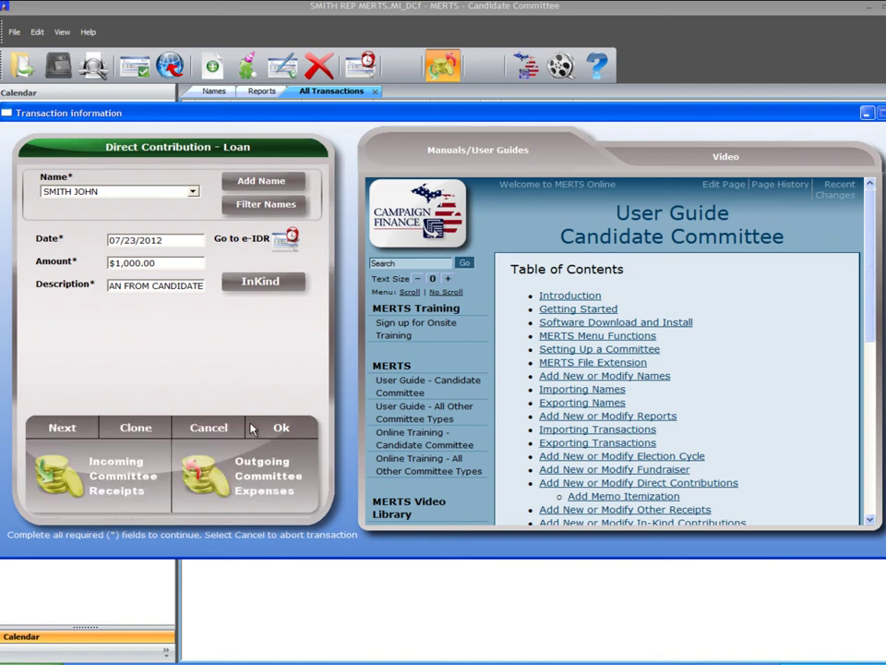
click(234, 478)
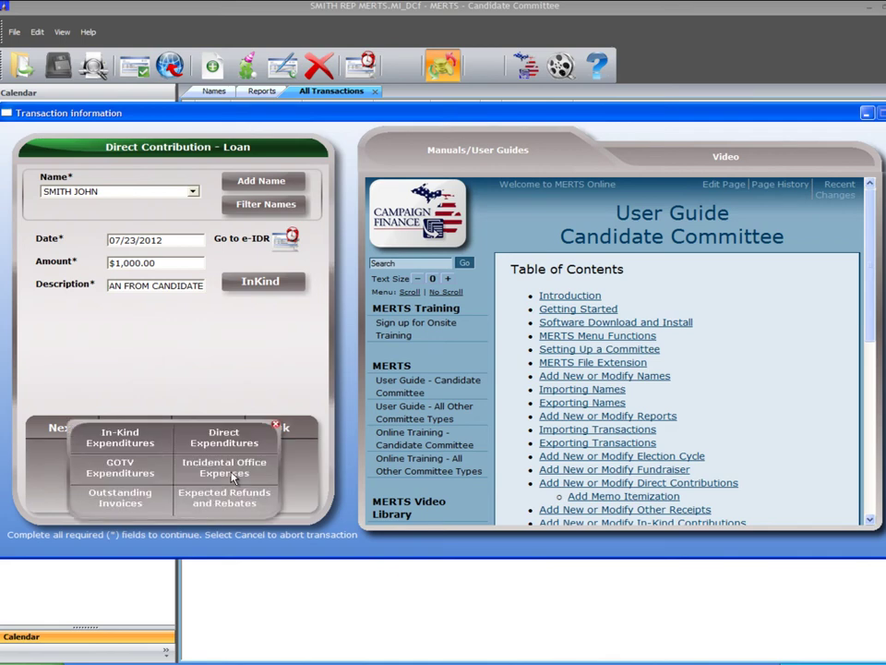
click(275, 425)
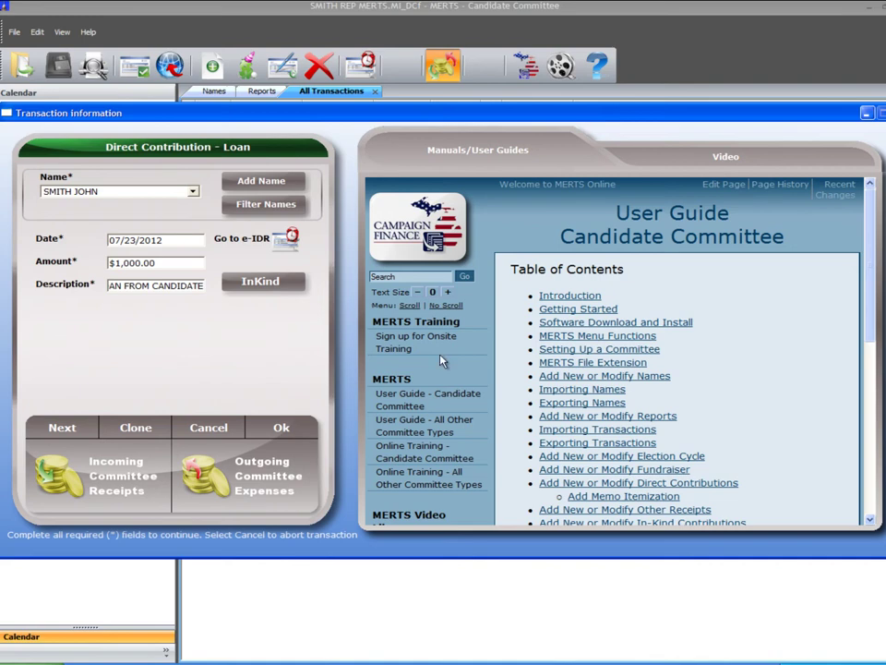
Step: Save the $1,000.00 candidate loan to the transaction list
click(298, 430)
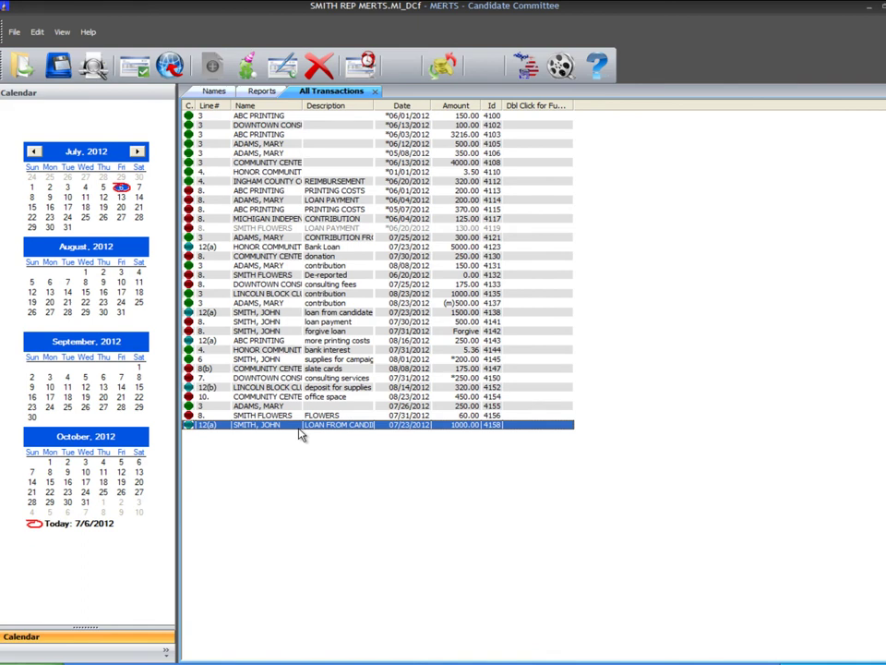
click(62, 31)
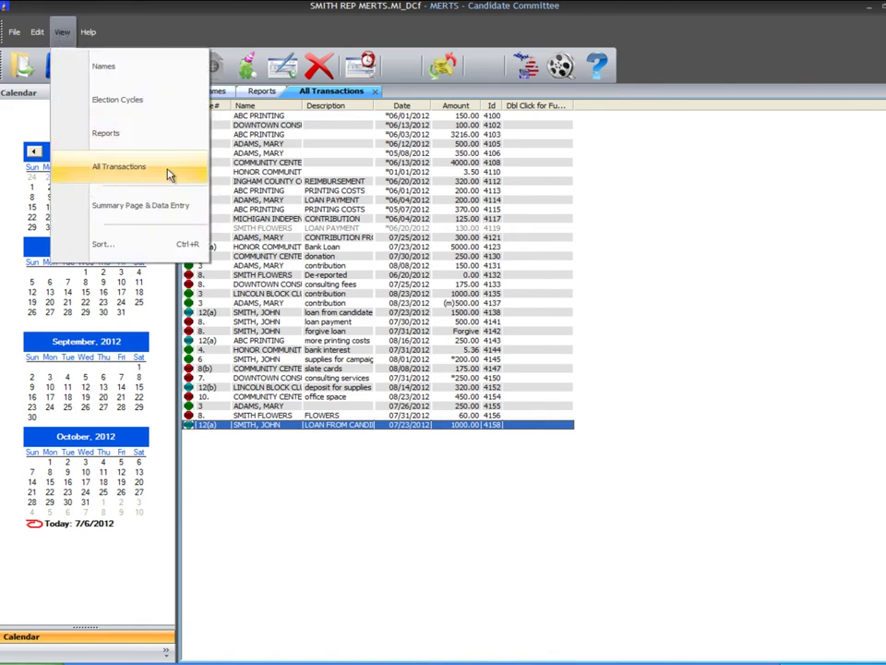
click(323, 493)
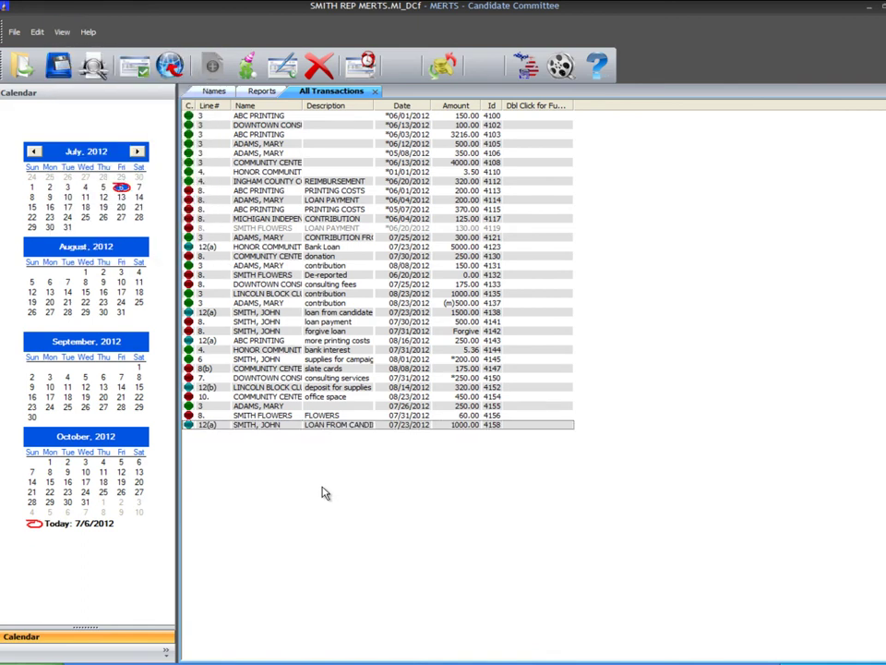
Step: Modify the new candidate loan dated 07/23/2012, setting its amount to $2,000.00, and confirm the change
click(326, 425)
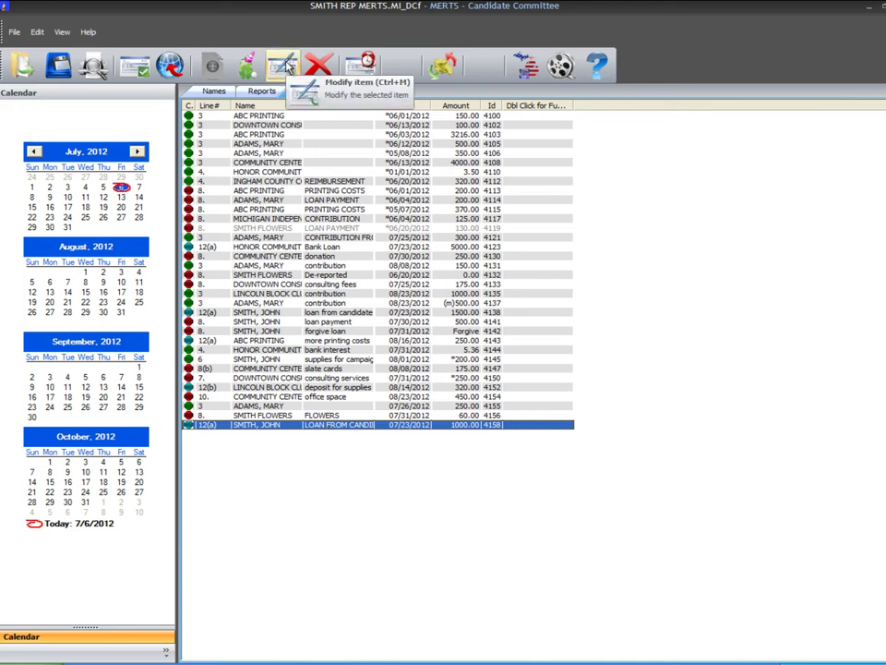
right_click(341, 426)
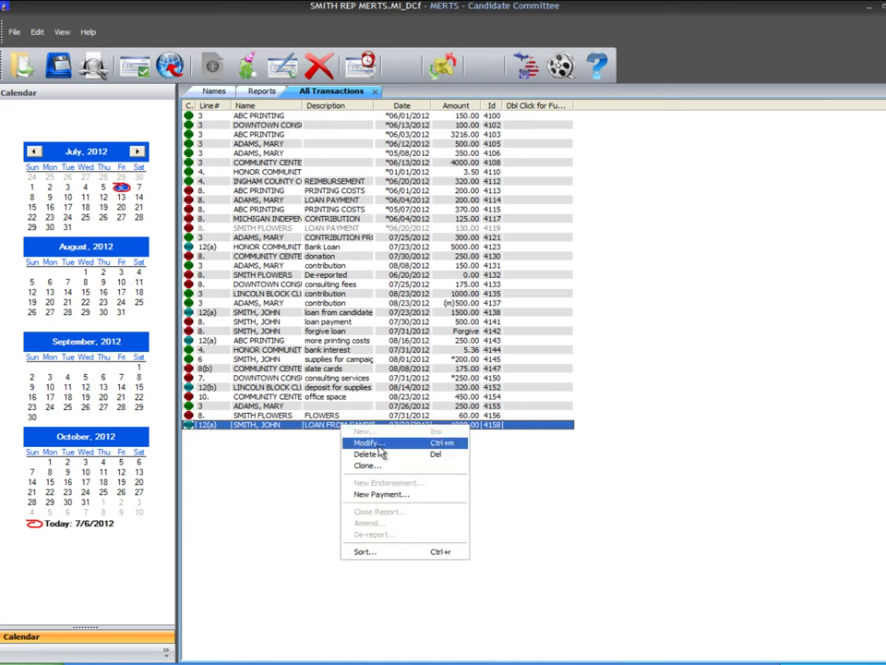
click(365, 454)
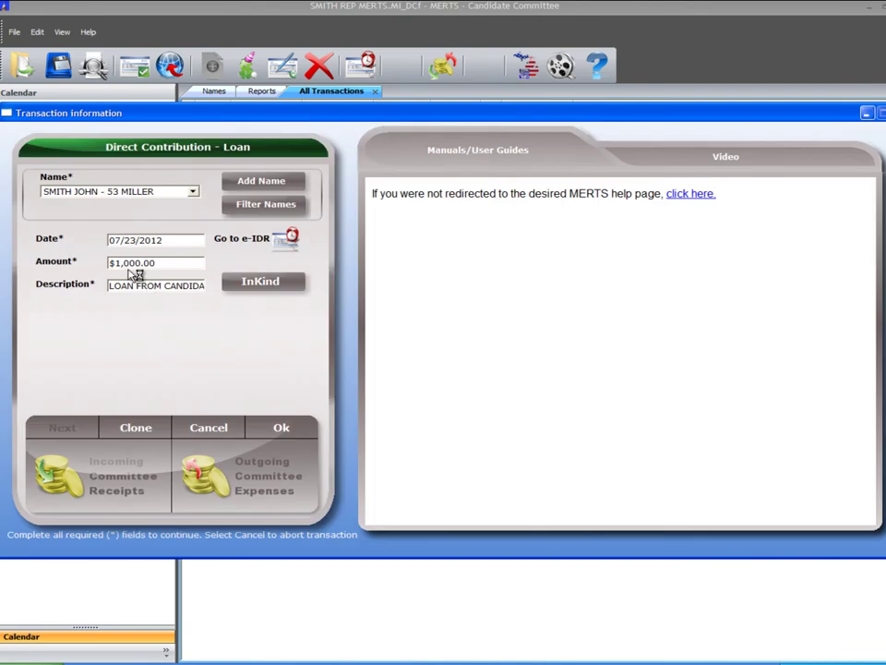
click(127, 265)
key(BackSpace)
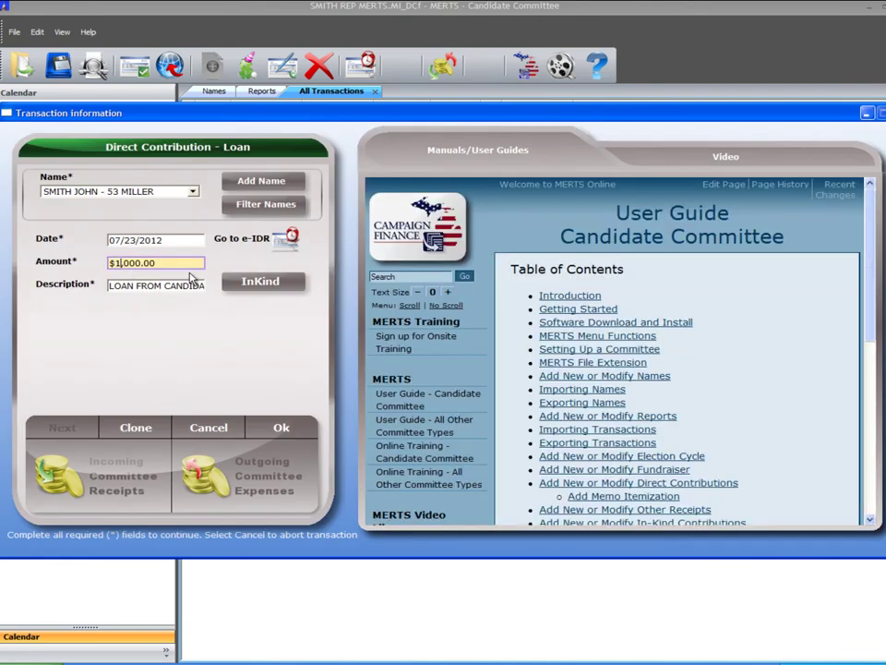
text(2,00)
click(281, 430)
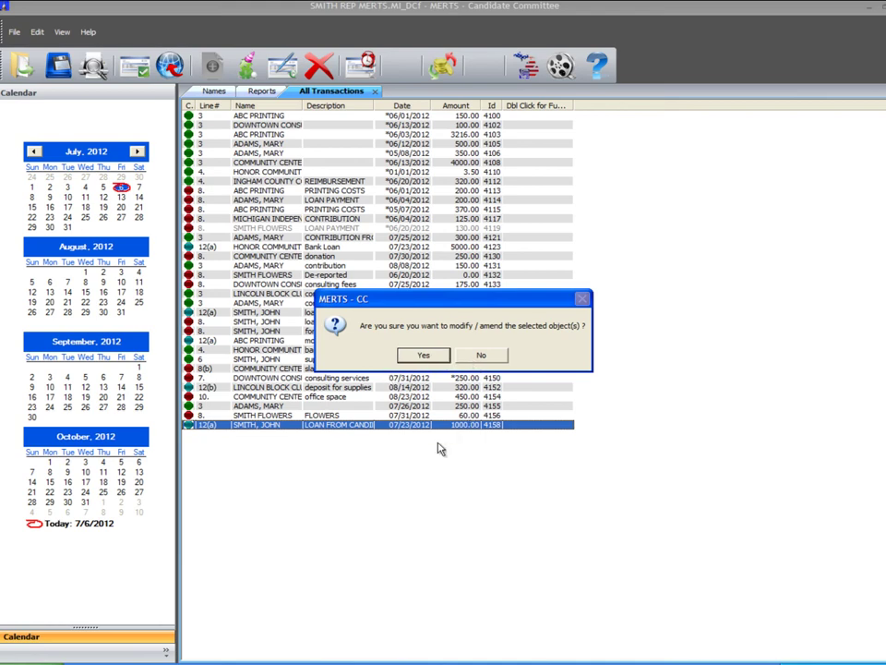
click(429, 356)
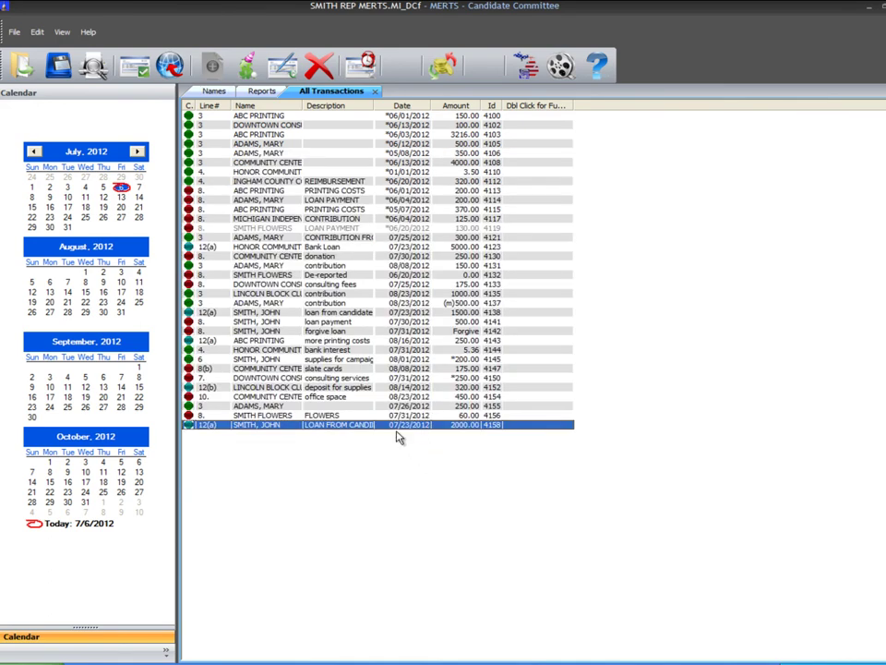
Step: Examine the amend, delete and de-report options for the 370.00 ABC PRINTING expenditure and the actions available for the new candidate loan
click(370, 208)
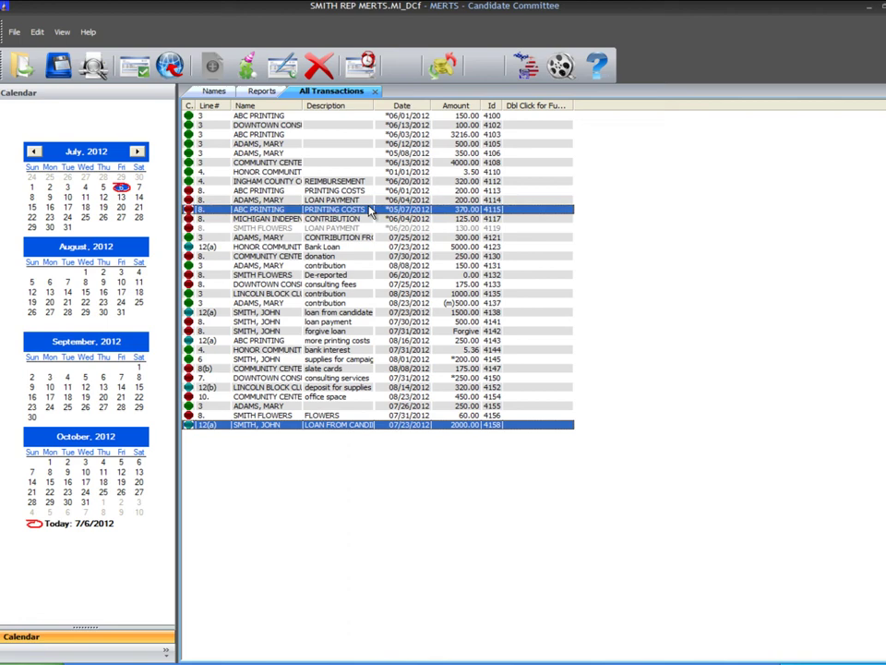
right_click(370, 211)
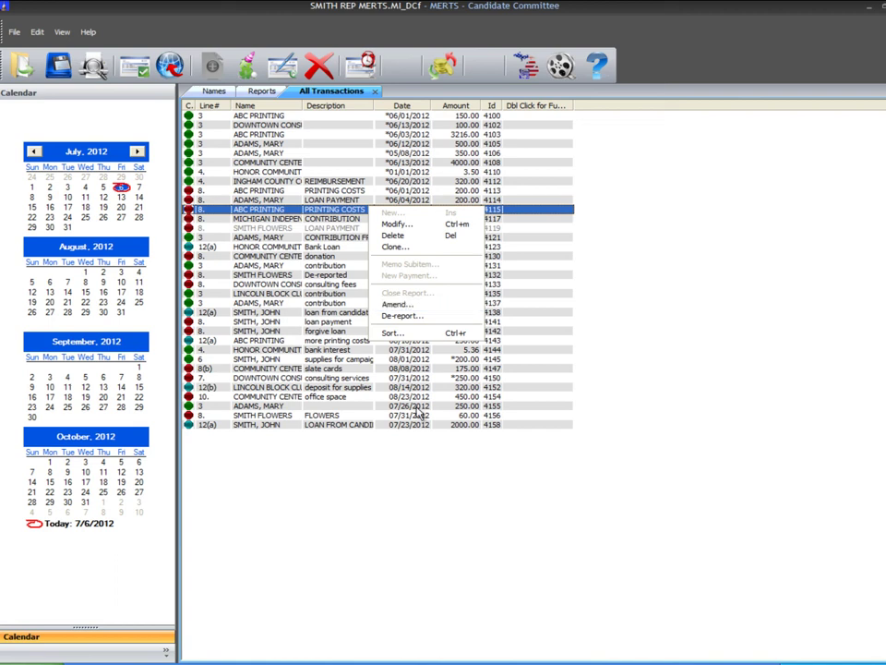
click(398, 524)
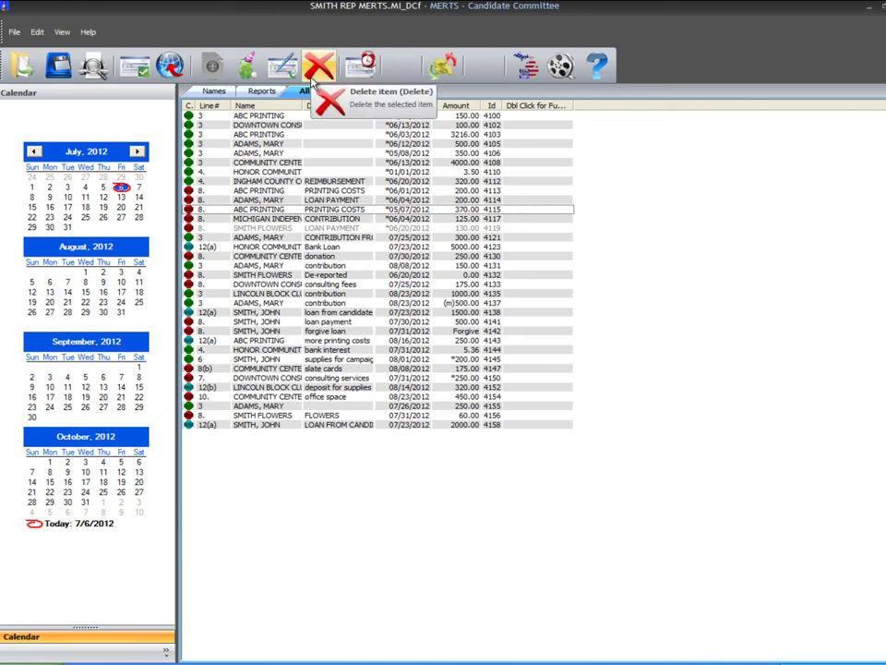
right_click(323, 425)
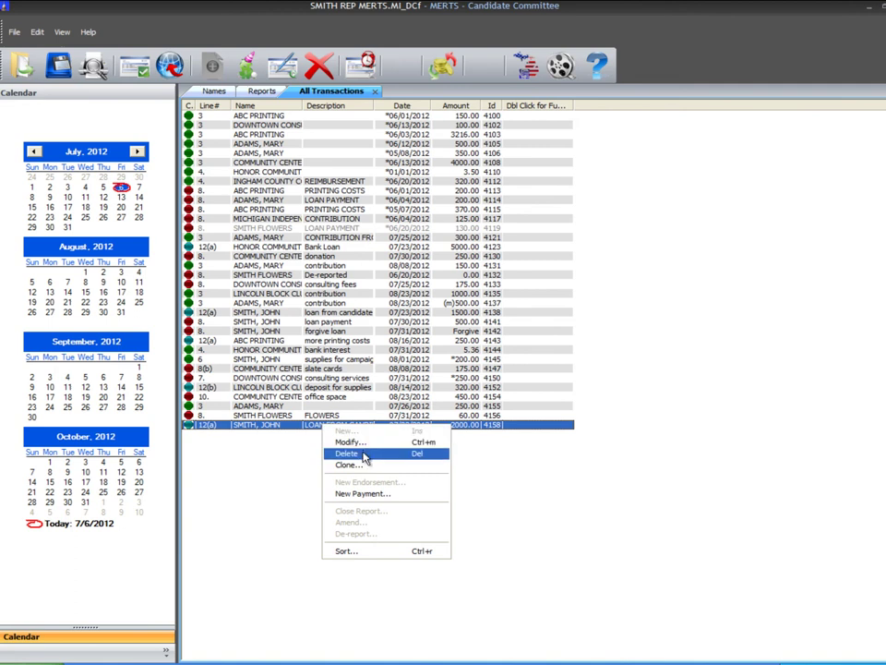
click(269, 448)
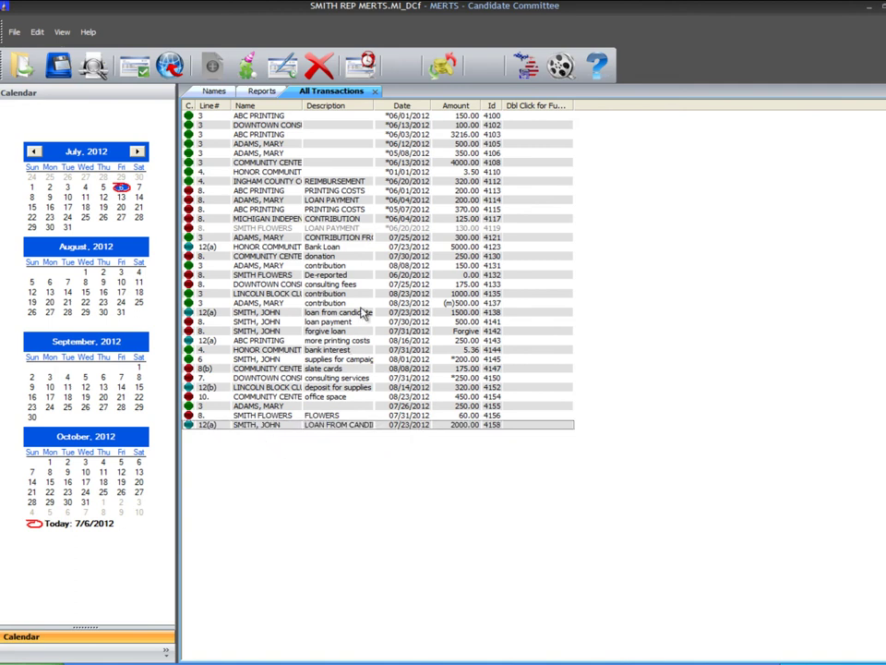
right_click(383, 212)
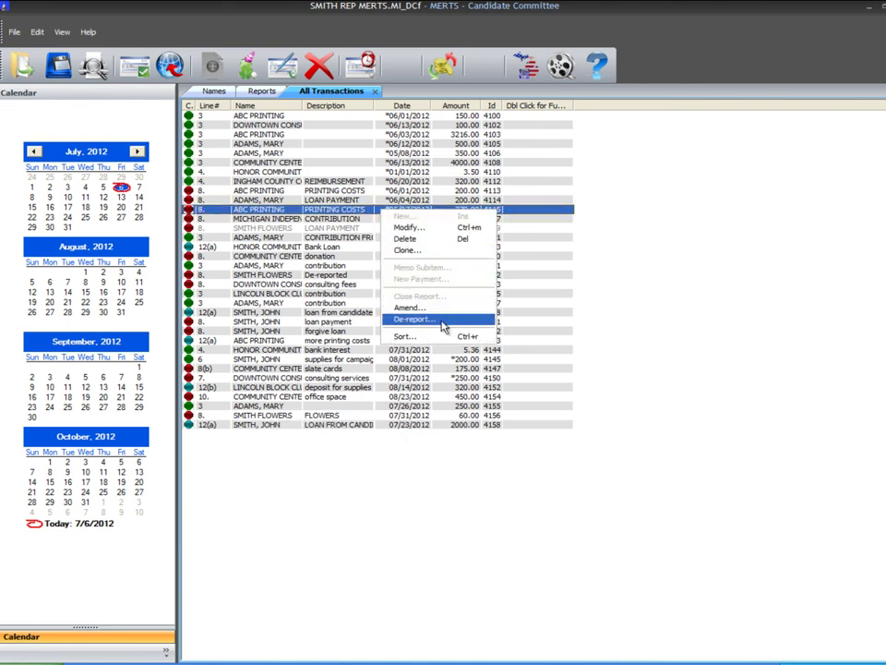
click(390, 484)
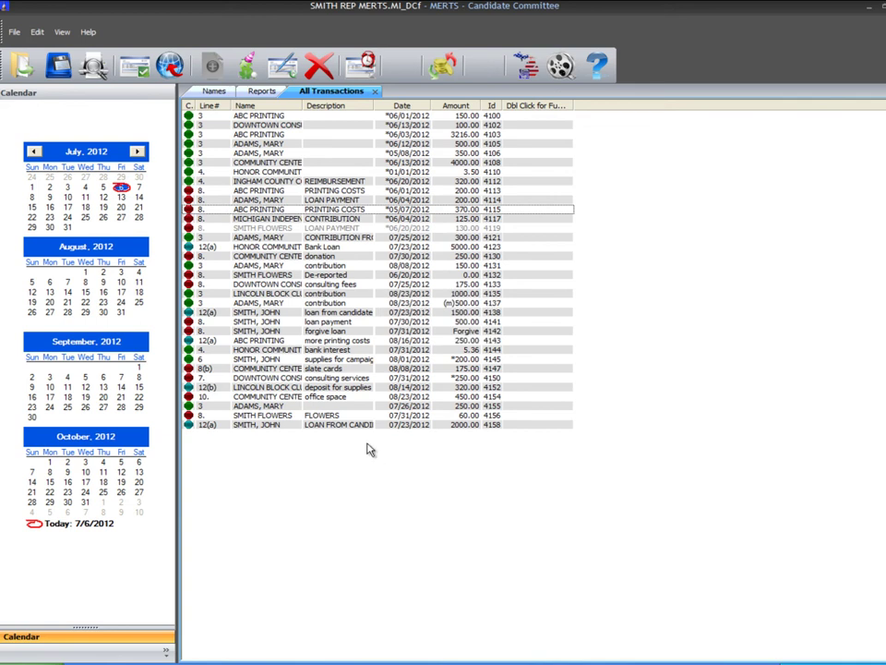